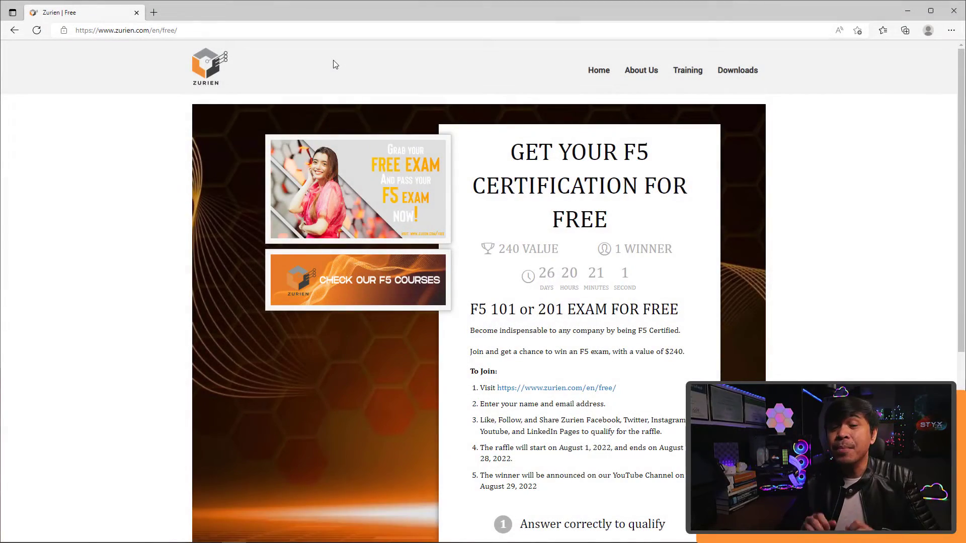
{"action": "scroll", "coordinate": [557, 175], "scroll_direction": "down", "scroll_amount": 2}
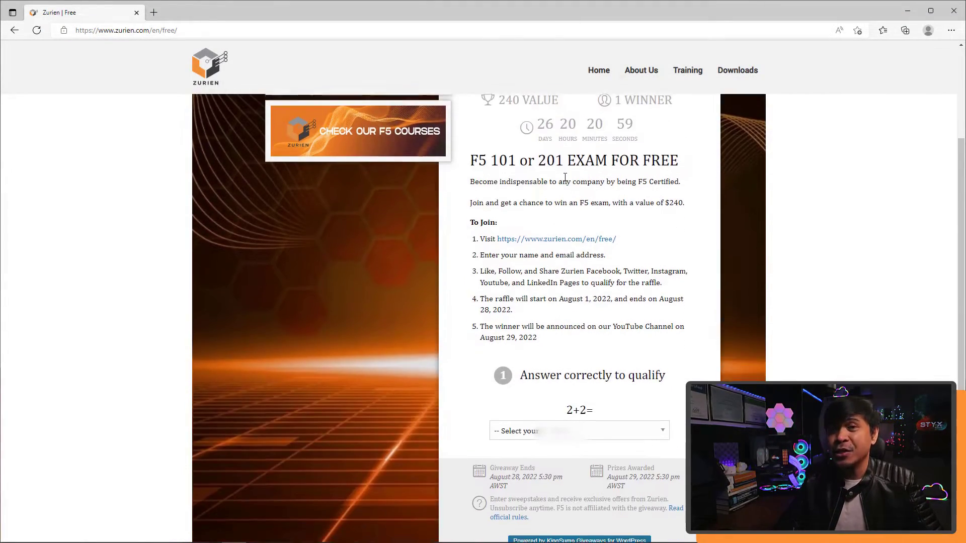
Select 4 as the answer to the 2+2 qualifying question
{"action": "left_click", "coordinate": [571, 431]}
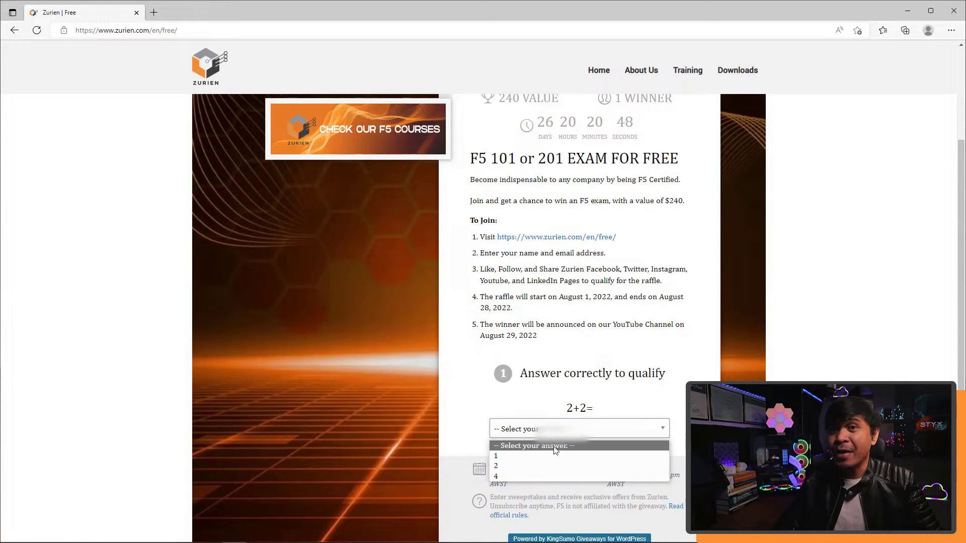
{"action": "left_click", "coordinate": [525, 477]}
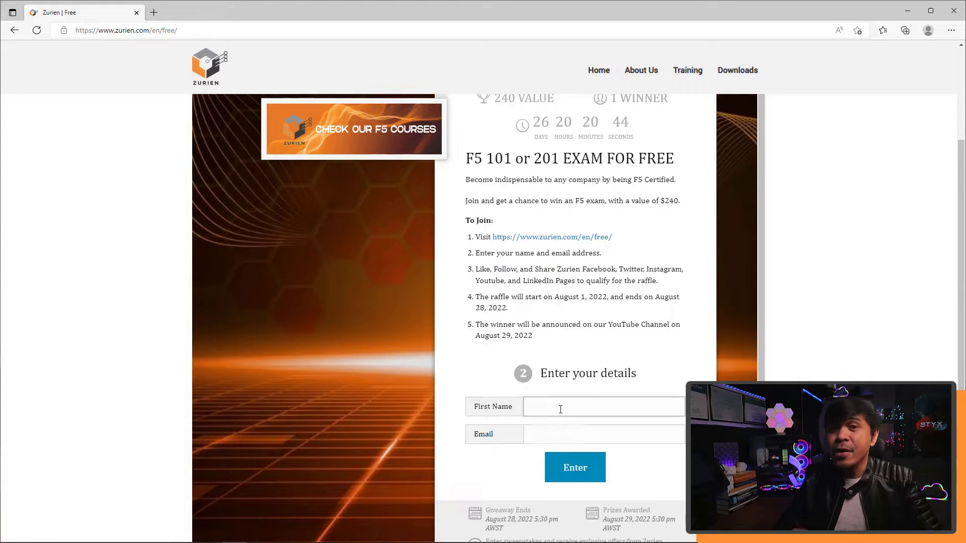
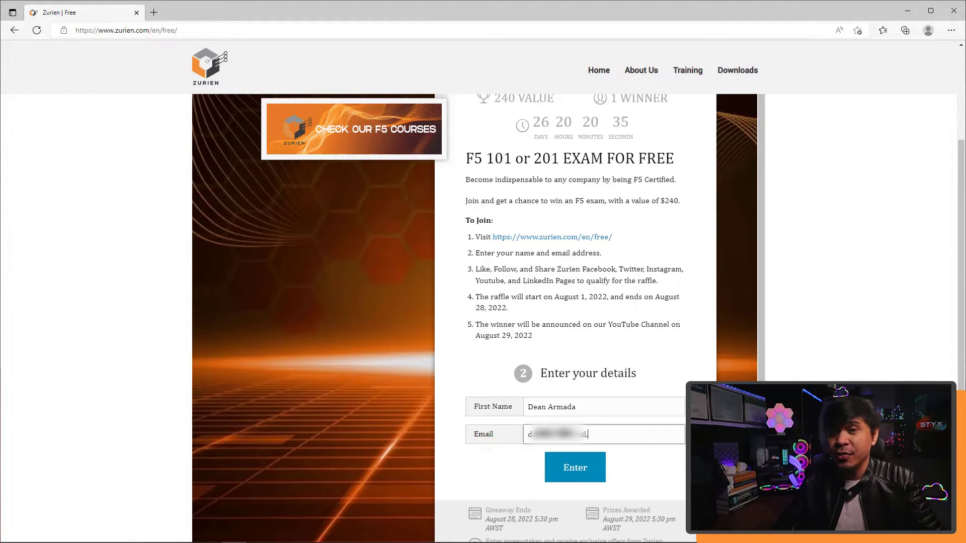
Submit the entry, then confirm it through the link in Zurien's 'Confirm your entry' email
{"action": "left_click", "coordinate": [585, 467]}
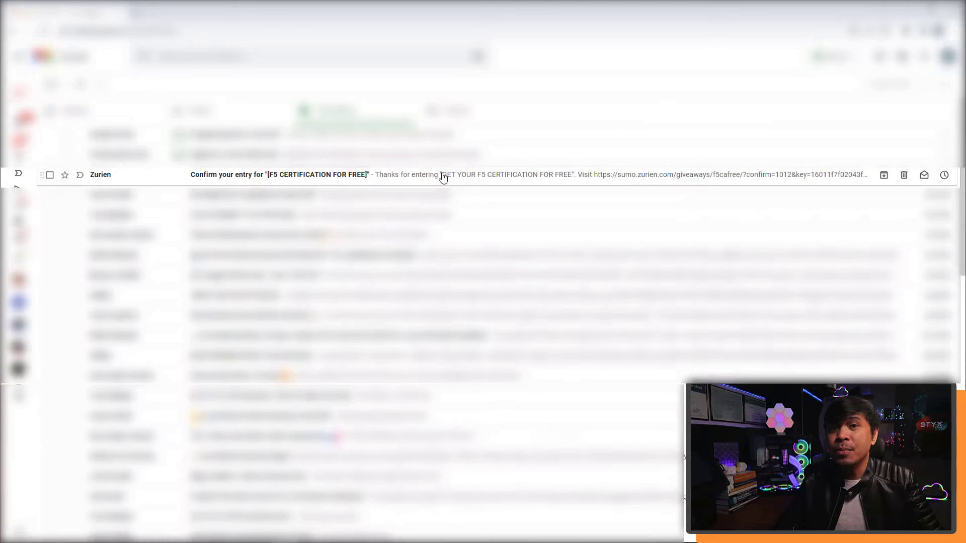
{"action": "left_click", "coordinate": [442, 176]}
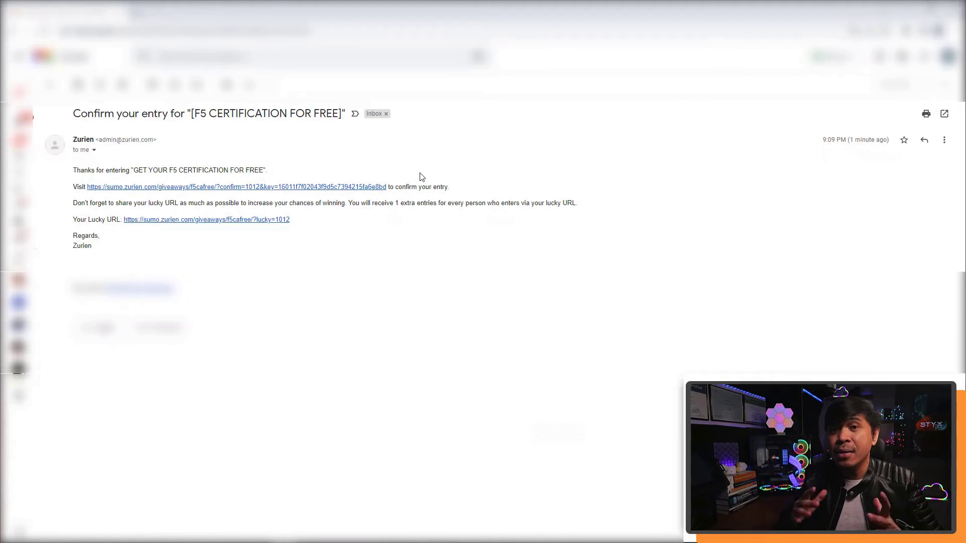
{"action": "left_click", "coordinate": [329, 190]}
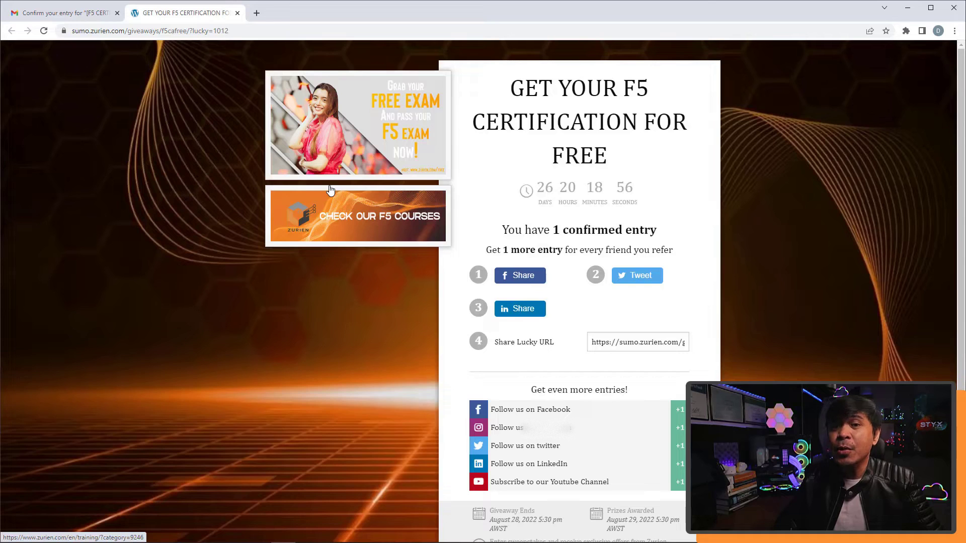
{"action": "left_click", "coordinate": [528, 275]}
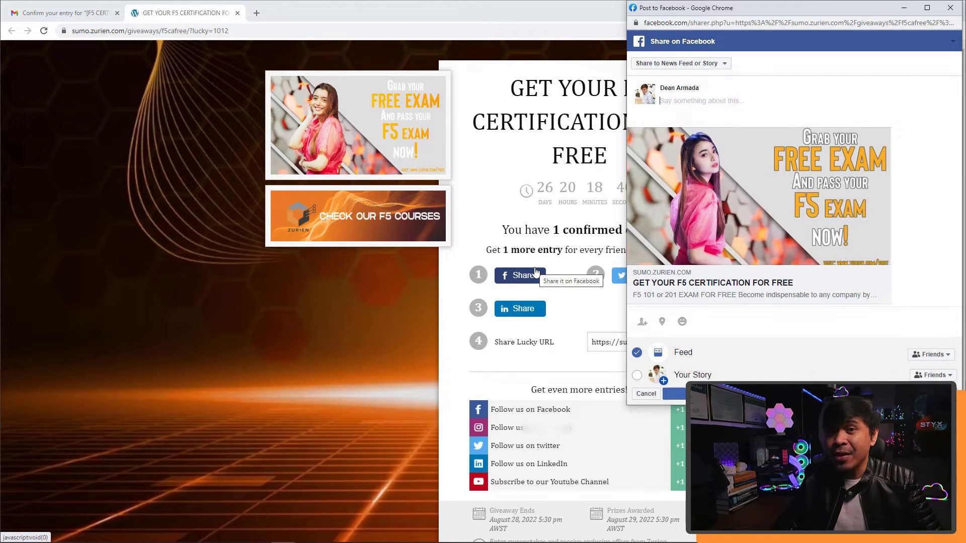
{"action": "left_click", "coordinate": [949, 9]}
{"action": "left_click", "coordinate": [516, 309]}
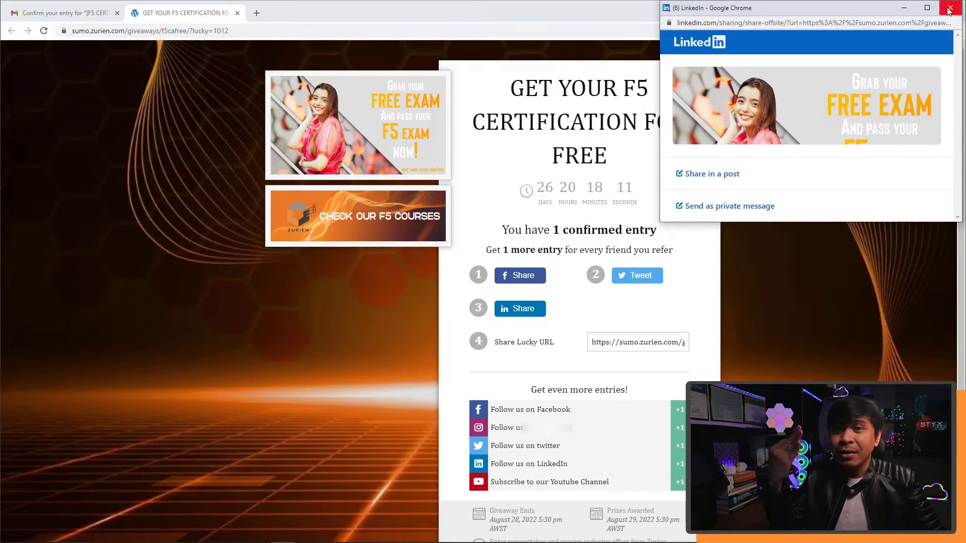
{"action": "left_click", "coordinate": [539, 324]}
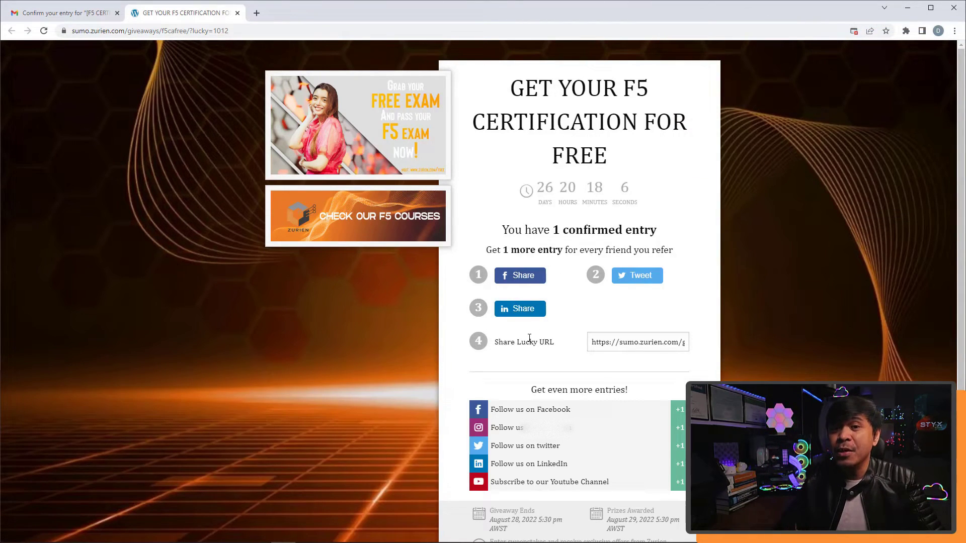
Open Zurien's Facebook page from the giveaway's 'Follow us on Facebook' extra-entry option
{"action": "left_click", "coordinate": [680, 412]}
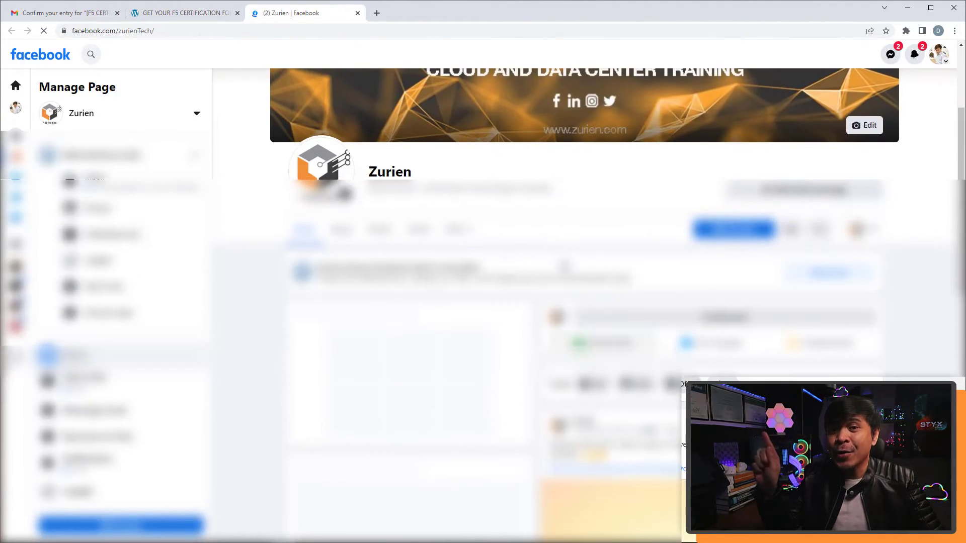